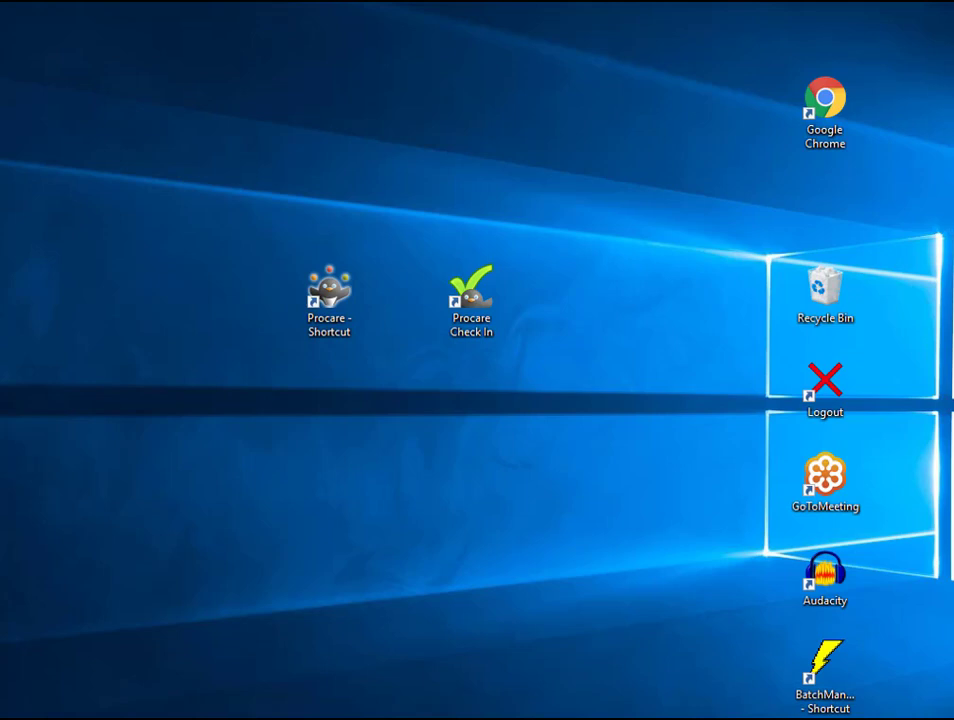
Step: Launch Procare Check In from its desktop shortcut
left_click(461, 320)
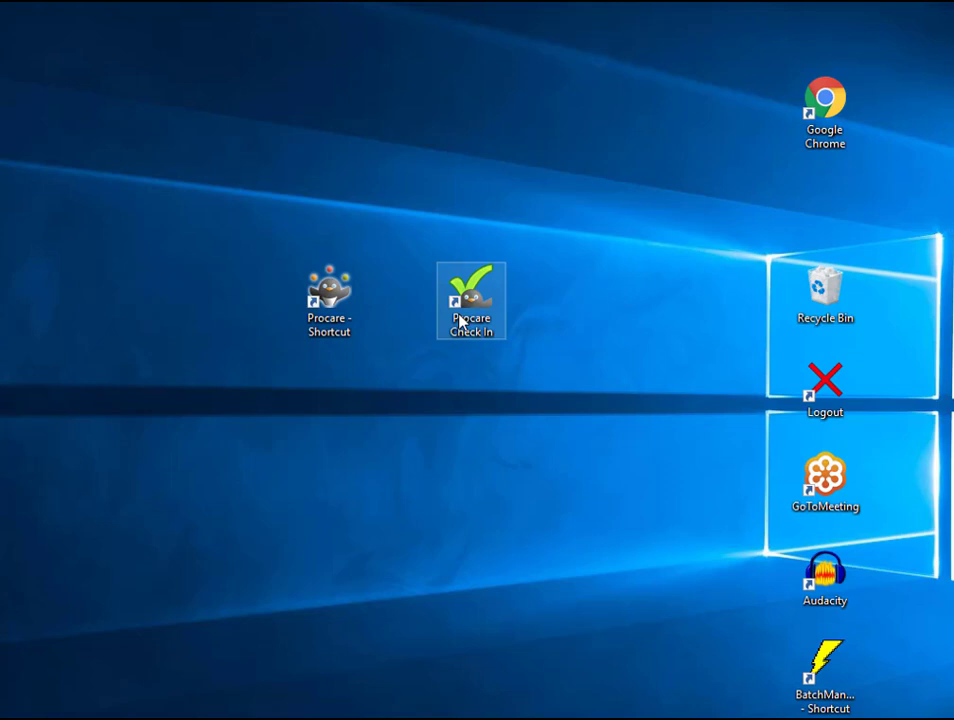
double_click(461, 320)
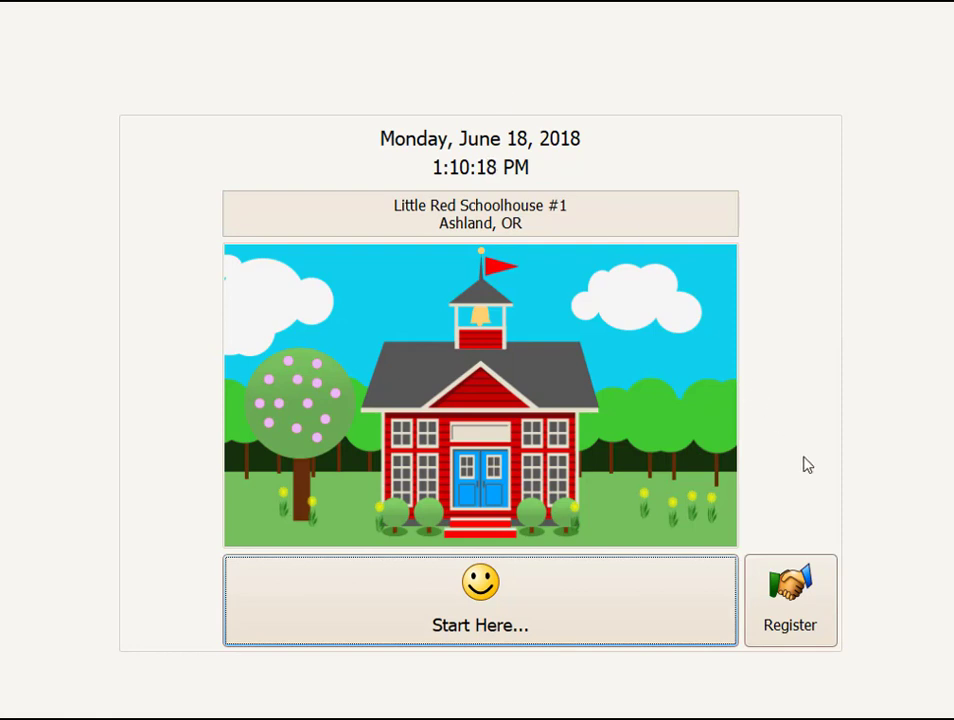
Step: Press Escape to bring up the admin menu with Cancel, Options, Exit, Remote Assistance and Statistics
key("Escape")
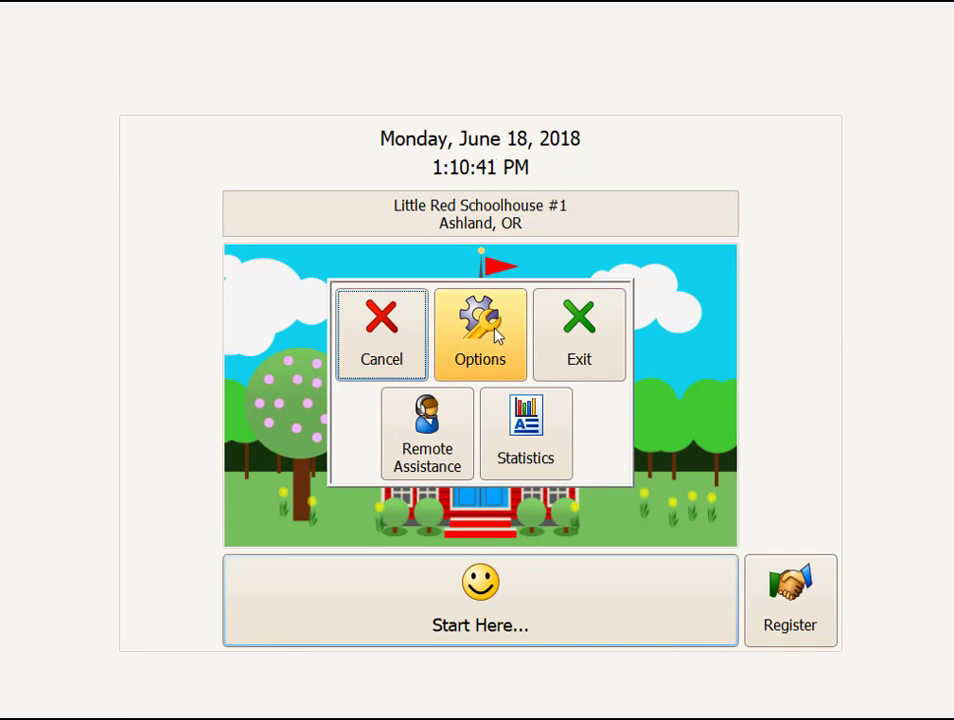
Step: In Options, keep Little Red Schoolhouse #1 as the school and select English as the language
left_click(482, 333)
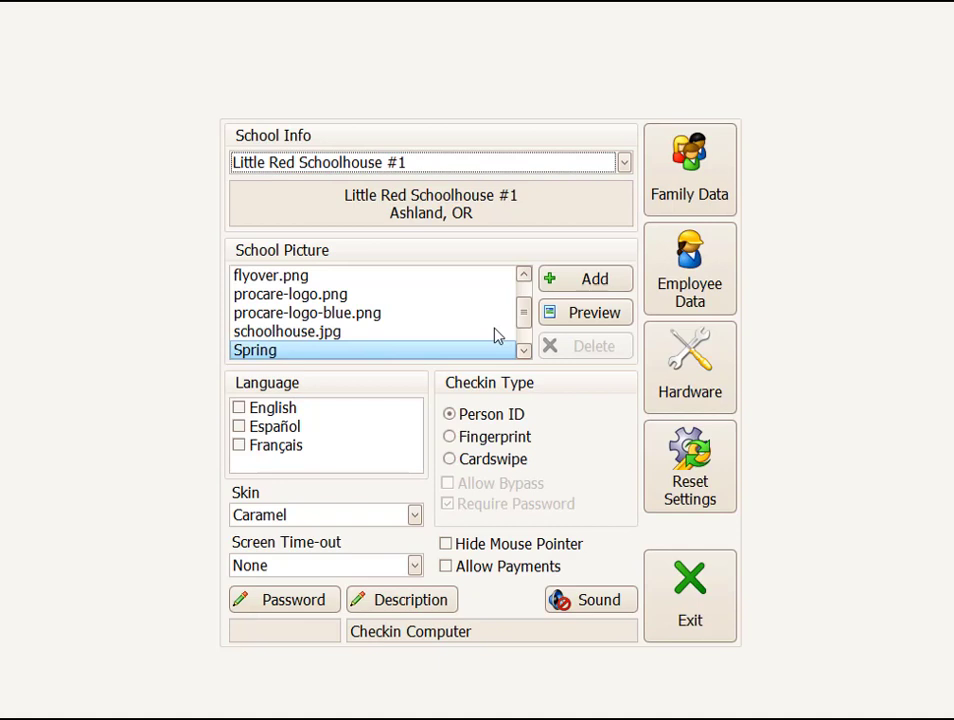
left_click(624, 164)
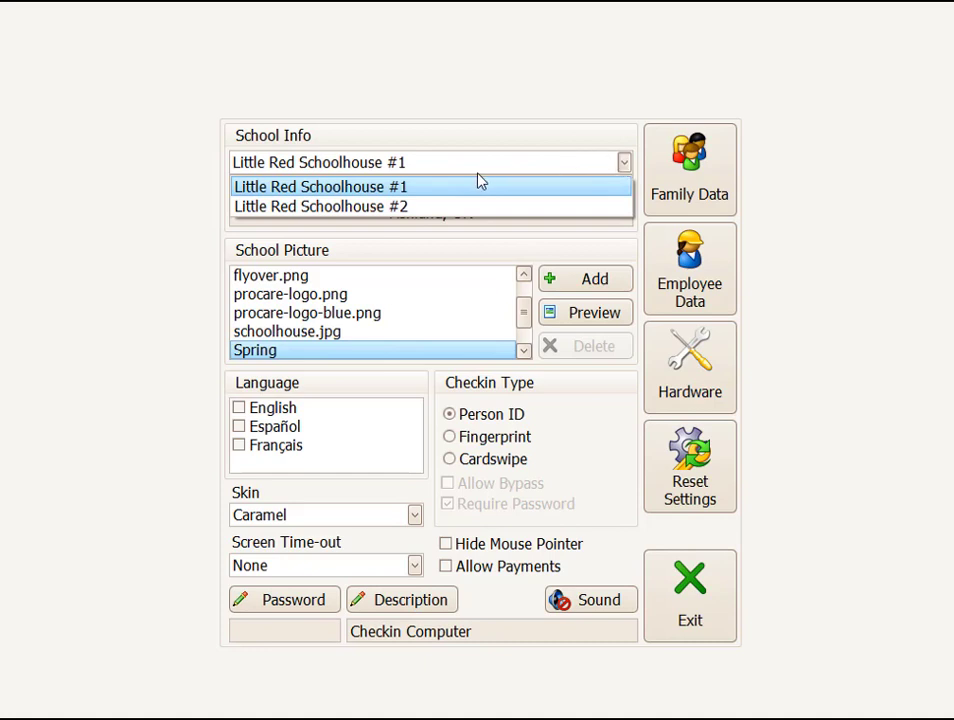
left_click(435, 166)
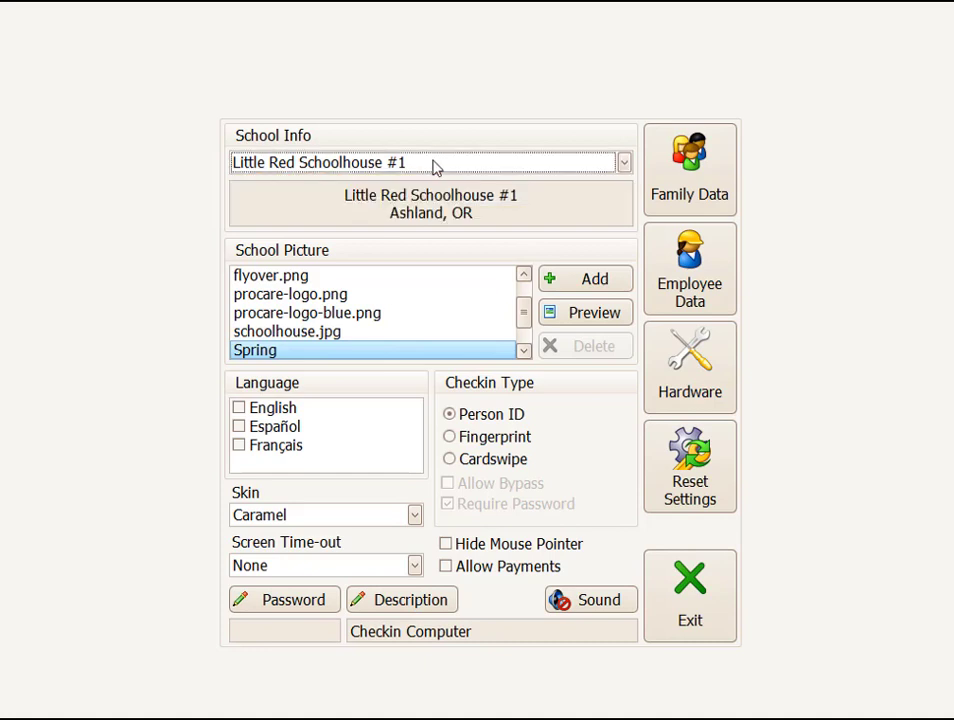
left_click(242, 407)
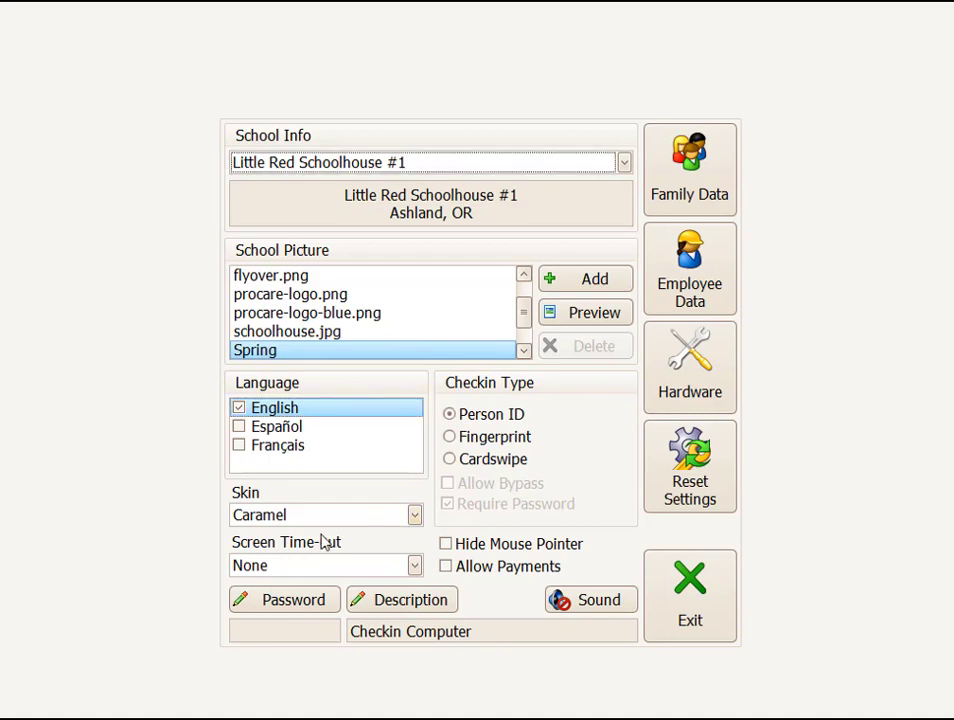
left_click(296, 610)
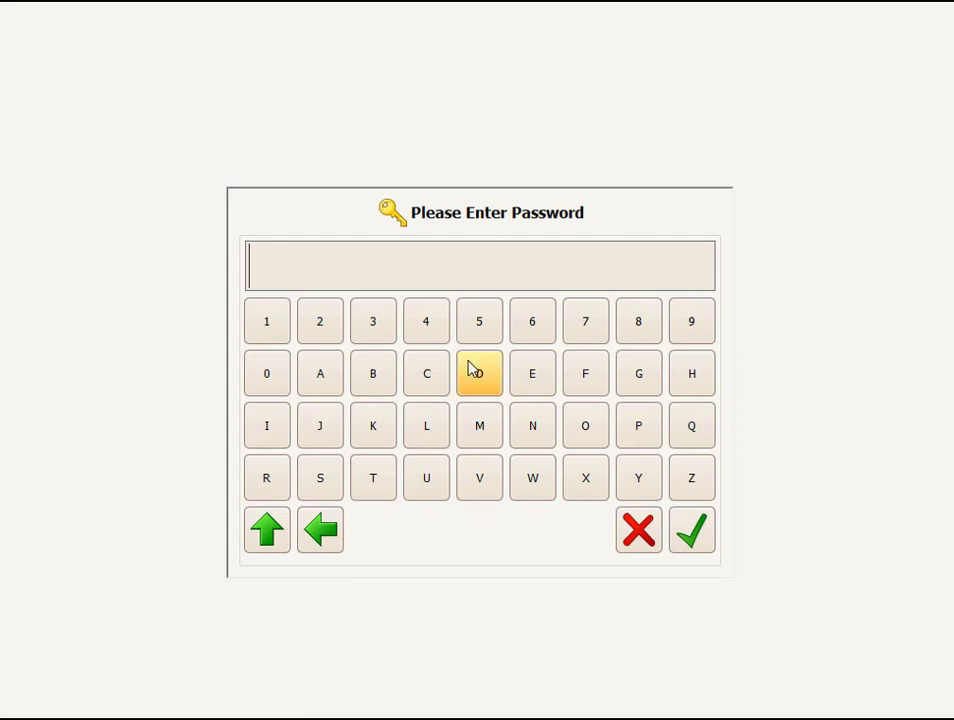
left_click(651, 538)
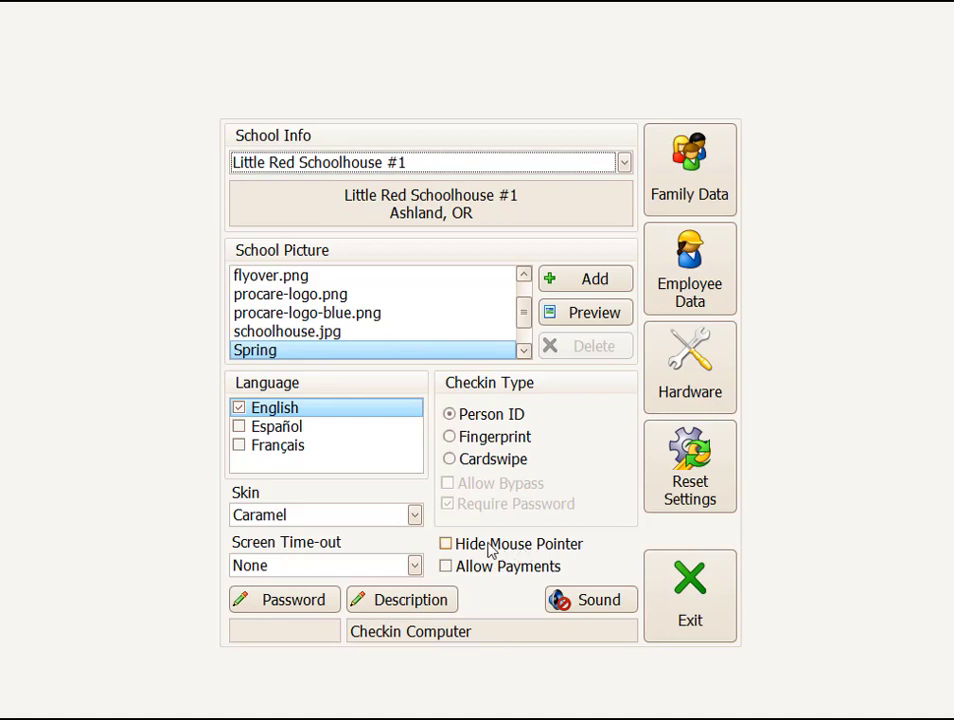
Step: Leave Hide Mouse Pointer off and enable Allow Payments at the station
left_click(447, 546)
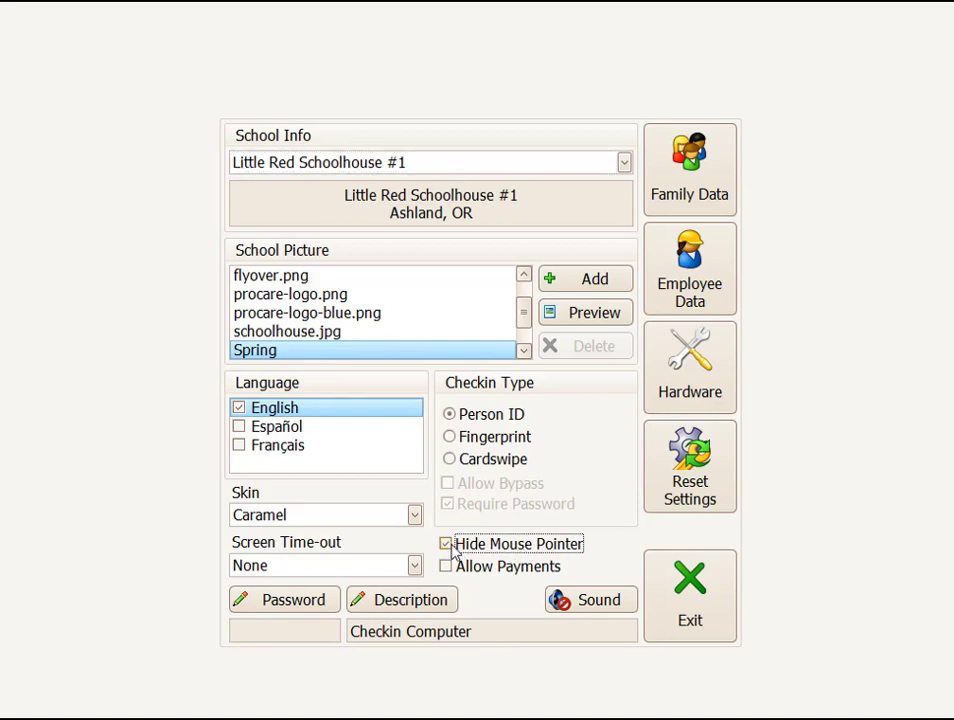
left_click(455, 553)
left_click(451, 578)
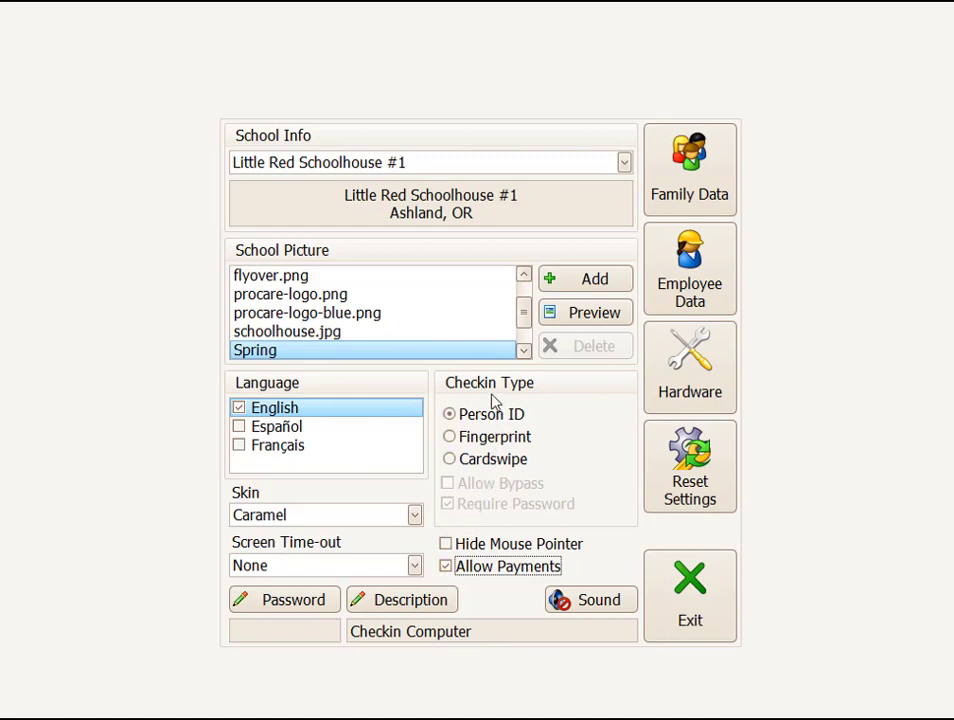
Step: Set the Checkin Type to Fingerprint instead of Person ID
left_click(448, 438)
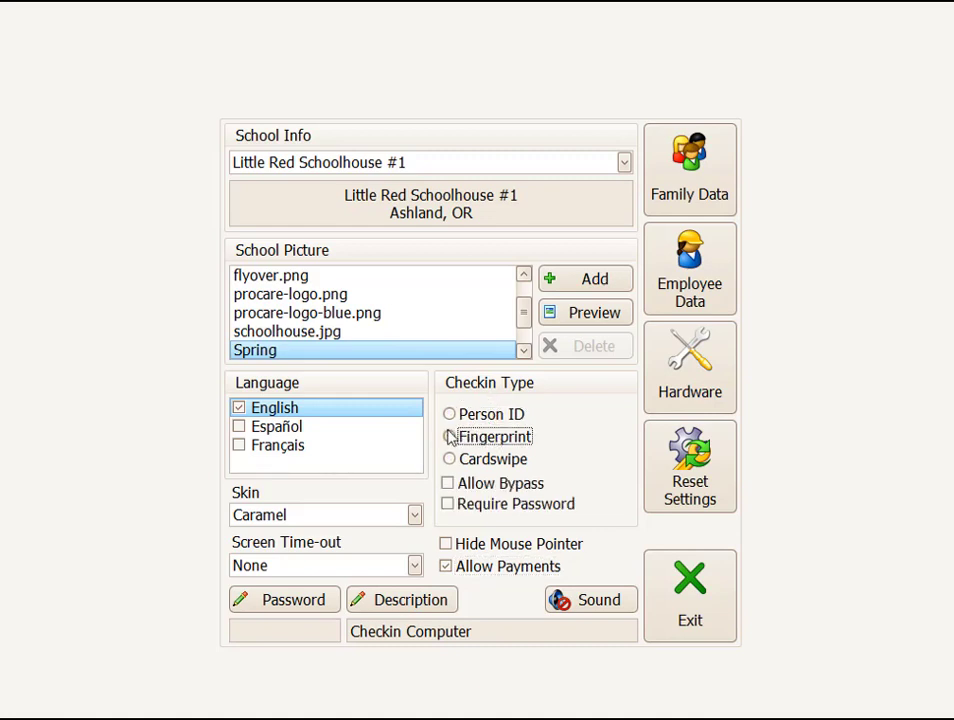
left_click(484, 418)
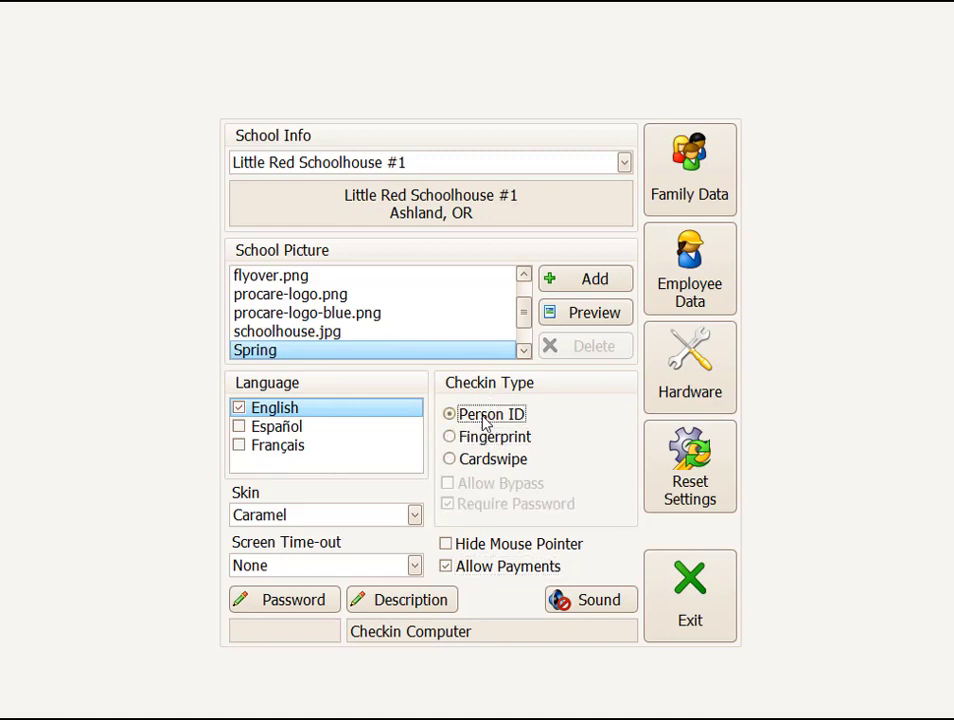
left_click(451, 440)
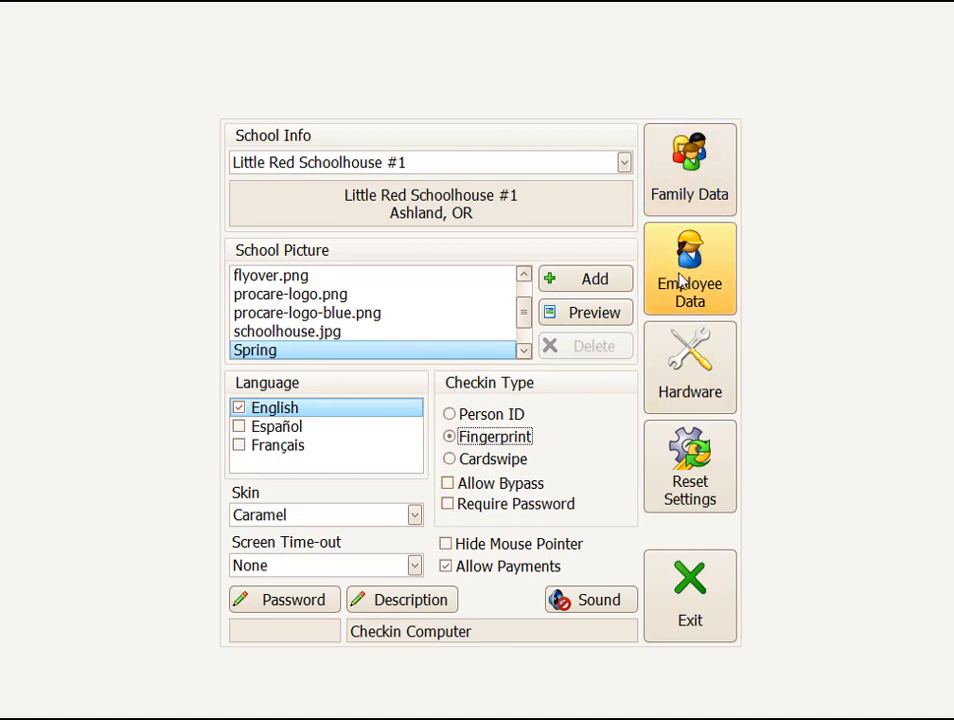
left_click(686, 194)
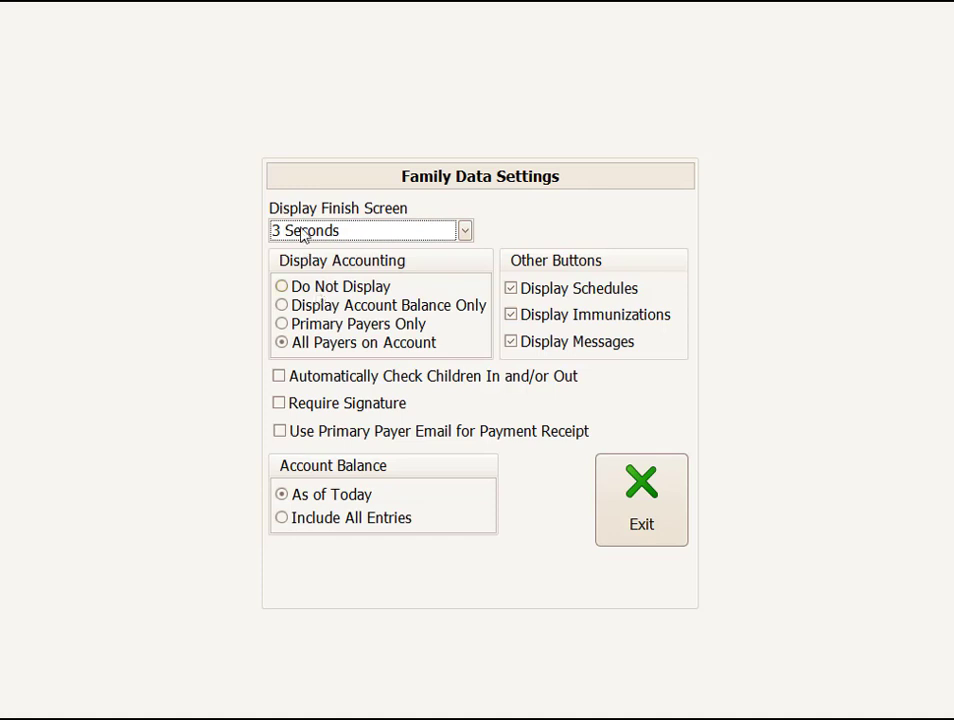
left_click(290, 287)
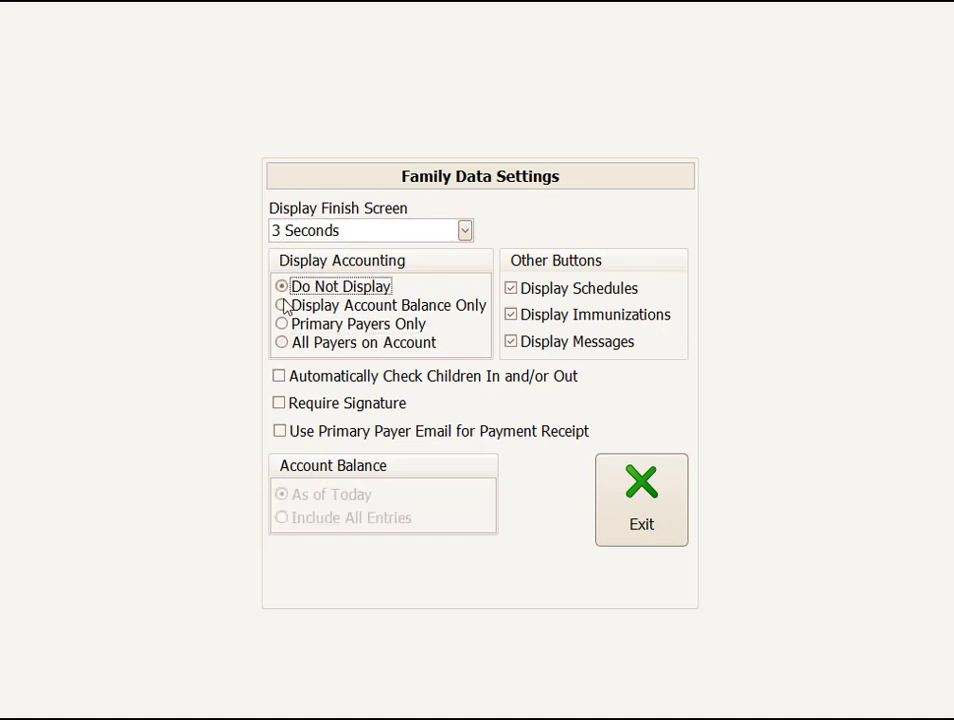
left_click(282, 306)
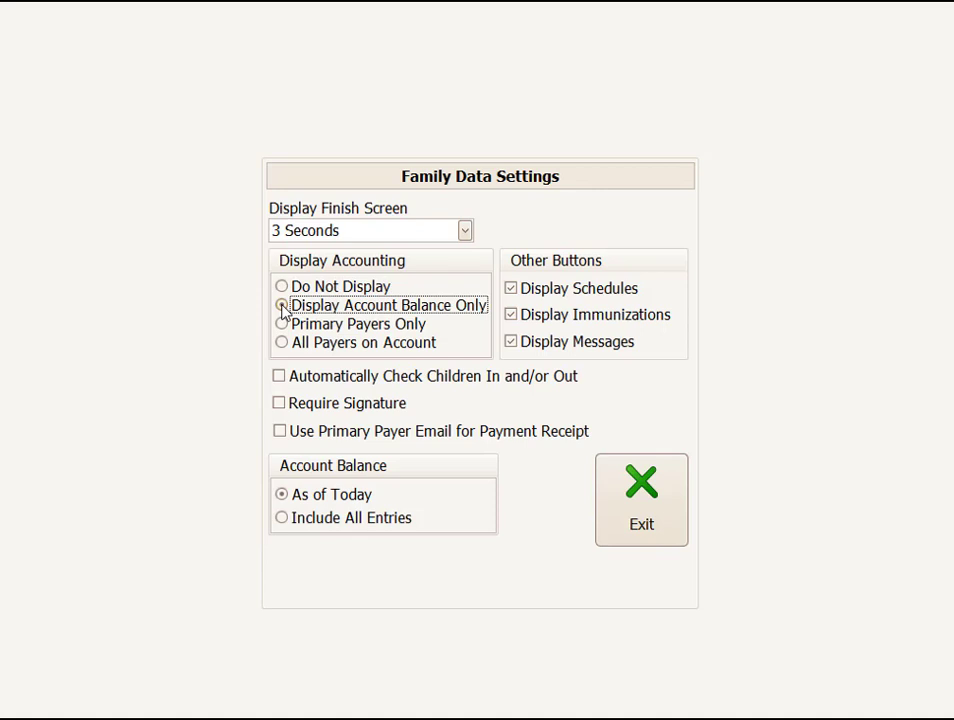
left_click(282, 325)
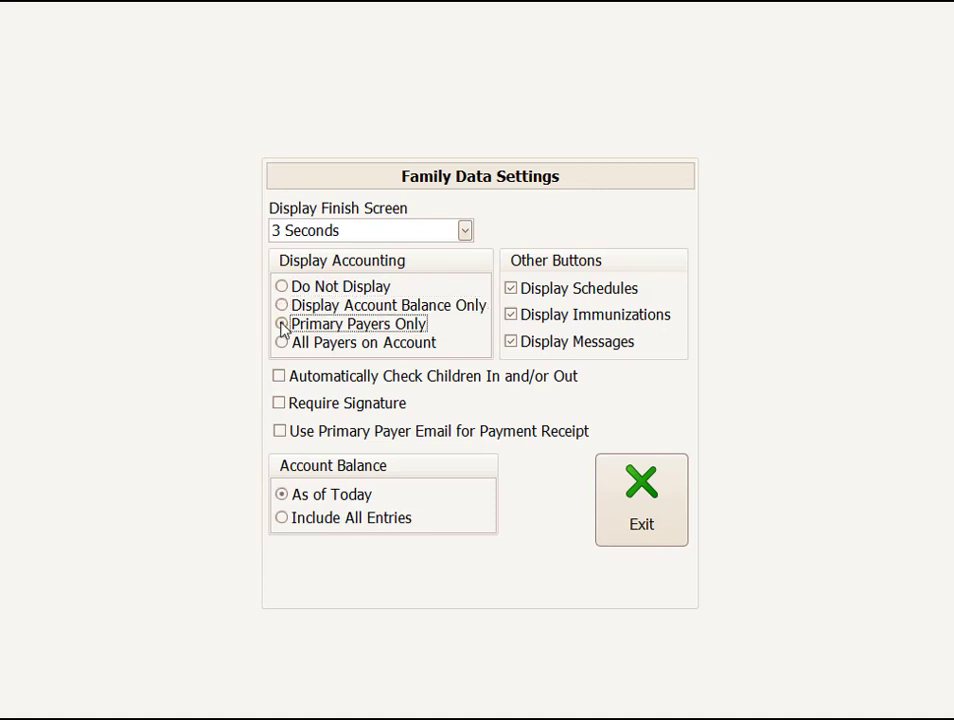
left_click(284, 346)
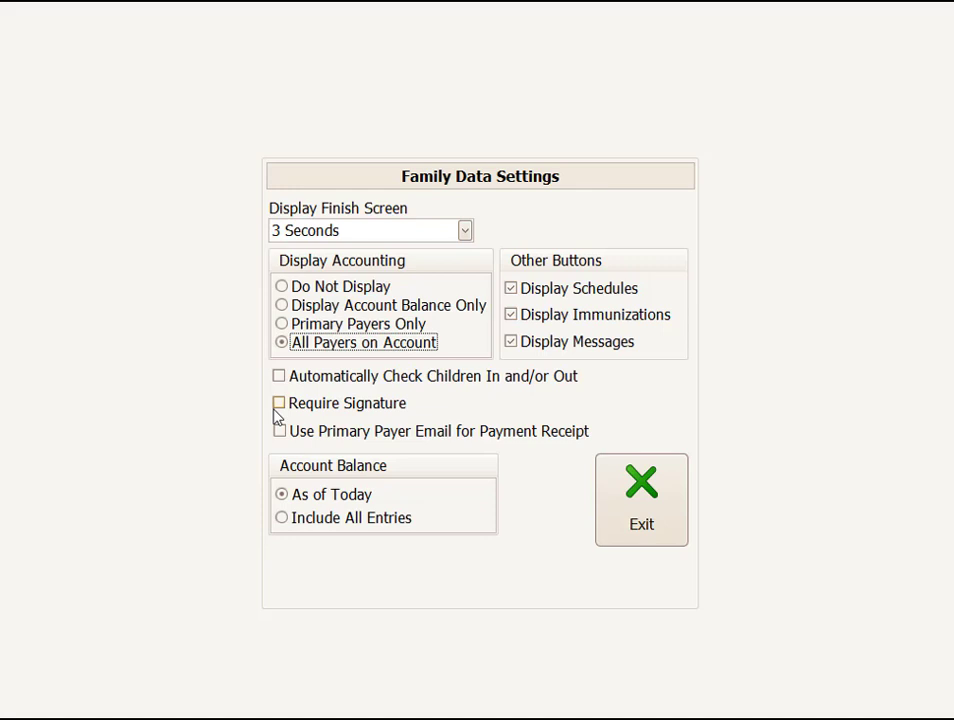
left_click(282, 404)
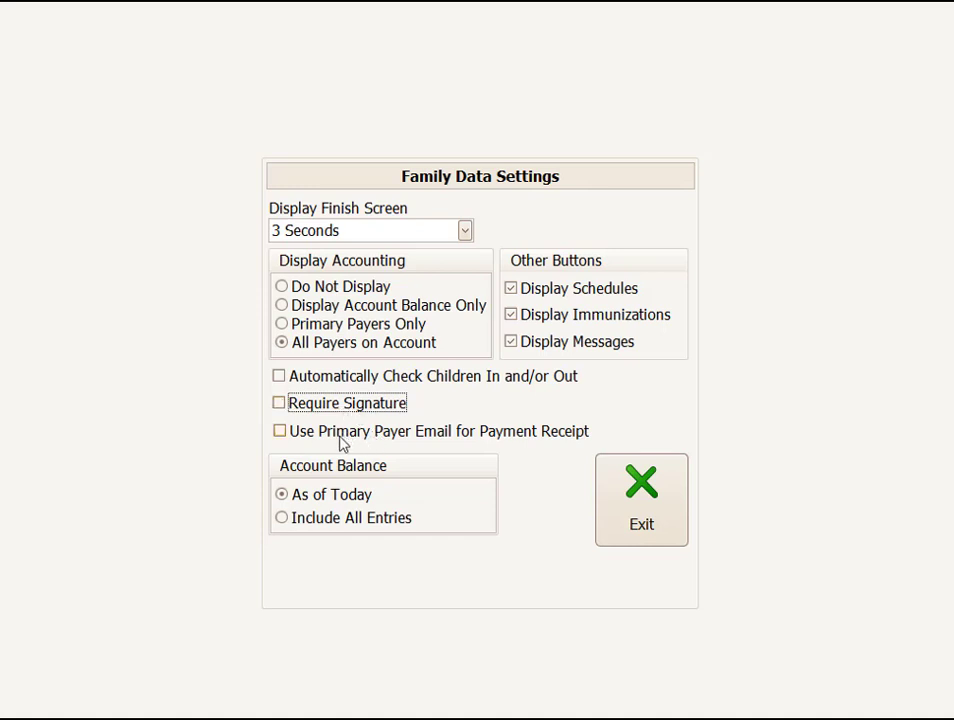
left_click(282, 440)
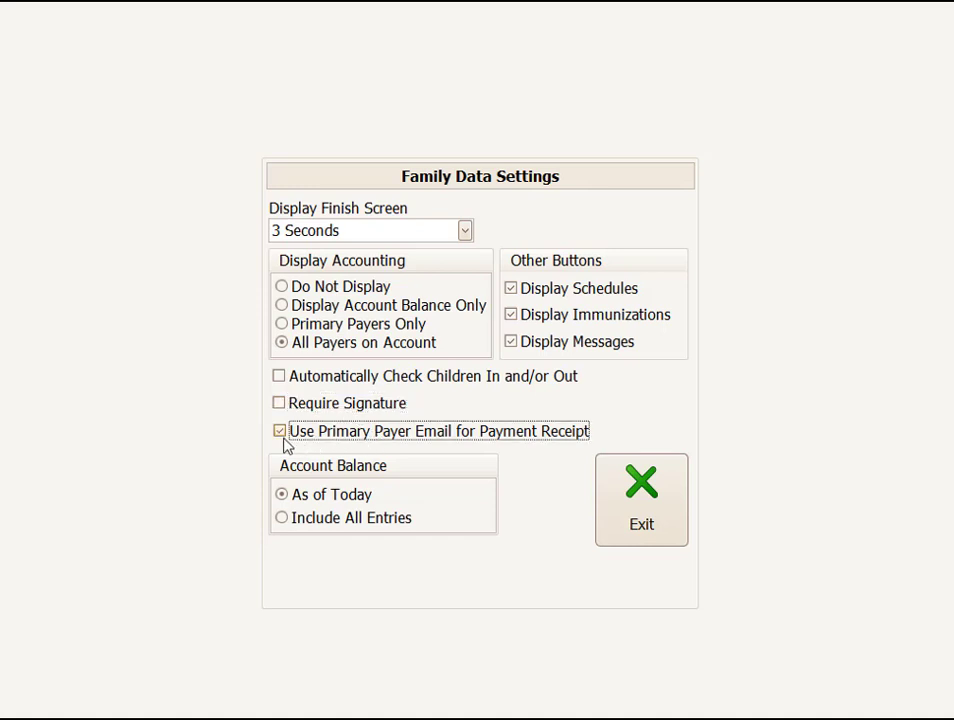
left_click(285, 442)
left_click(620, 503)
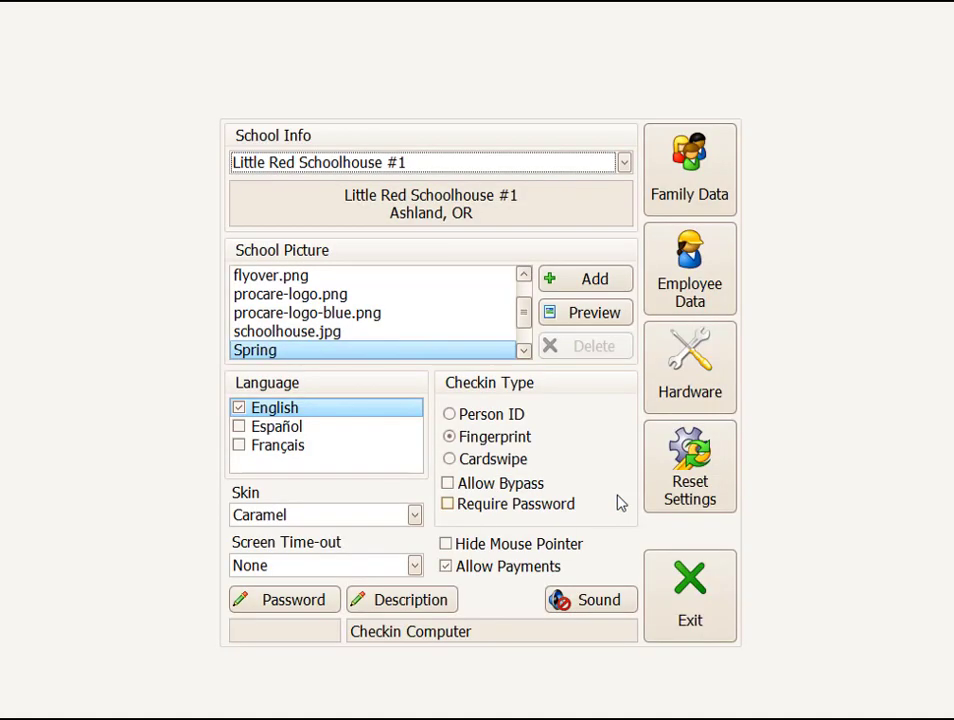
left_click(686, 398)
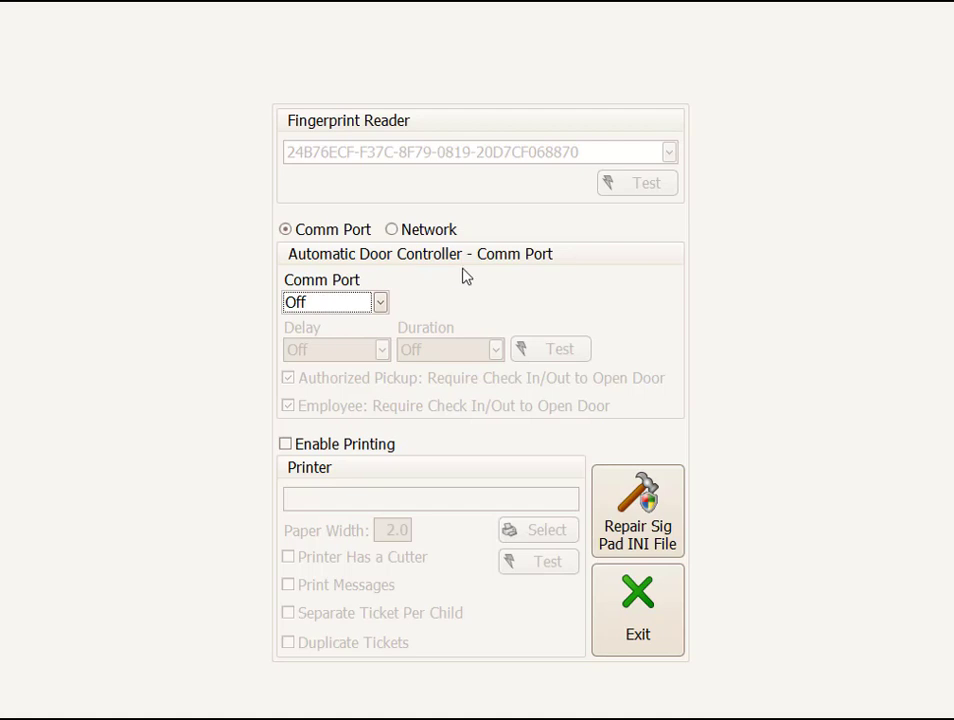
left_click(380, 303)
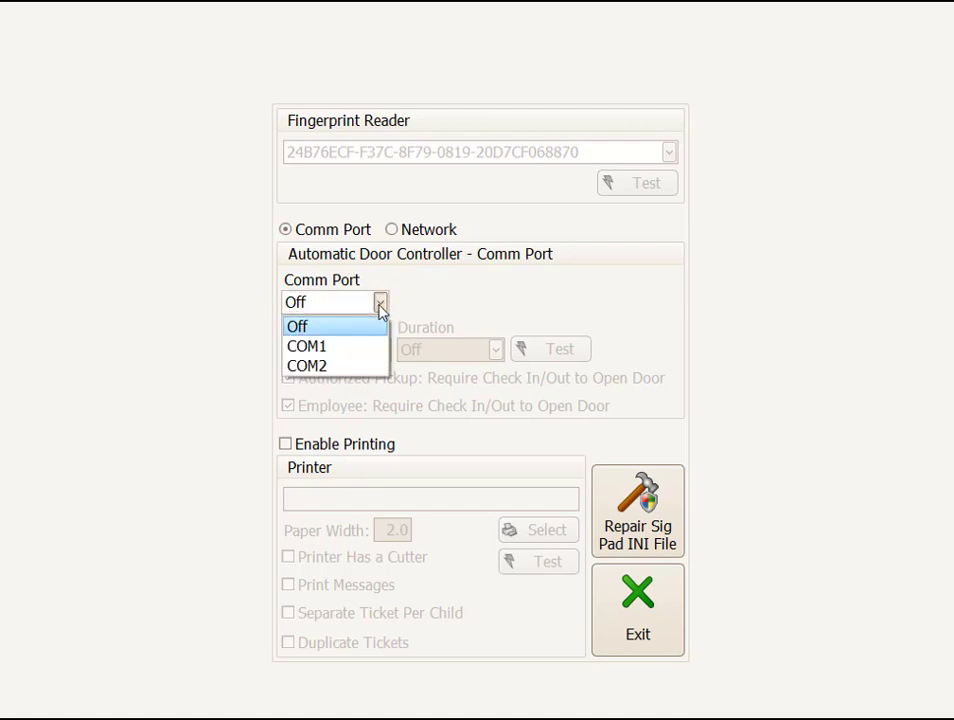
left_click(379, 305)
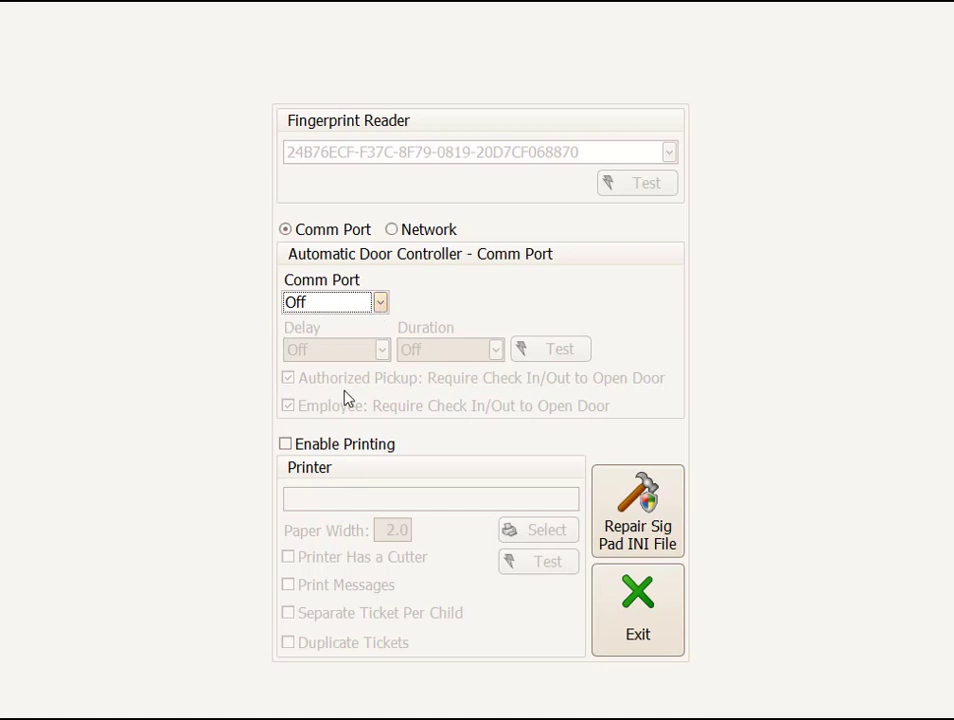
left_click(392, 232)
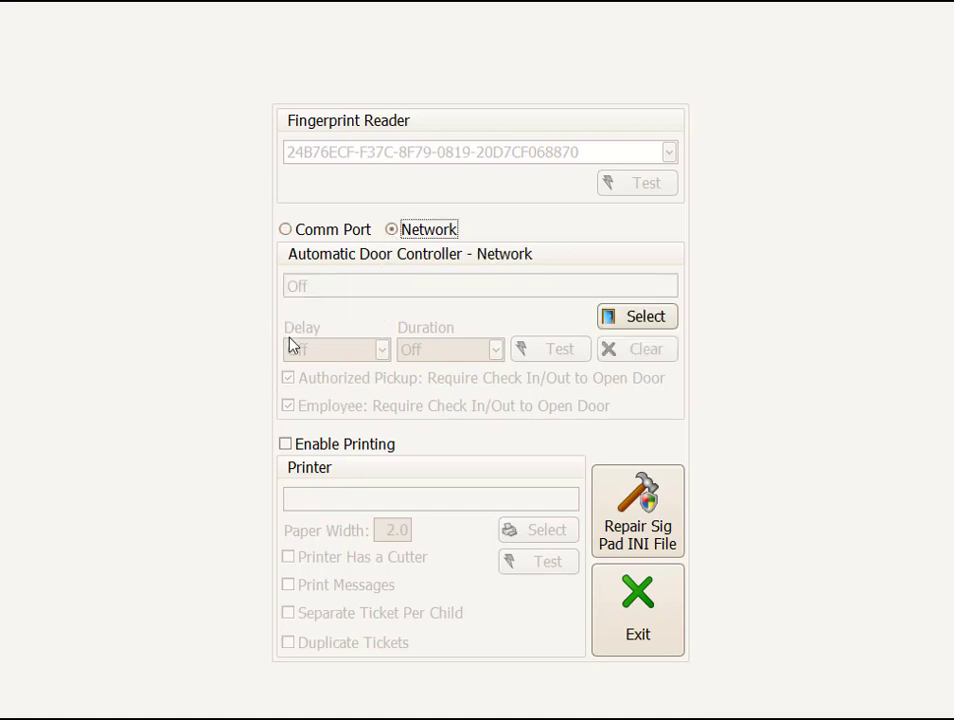
left_click(305, 232)
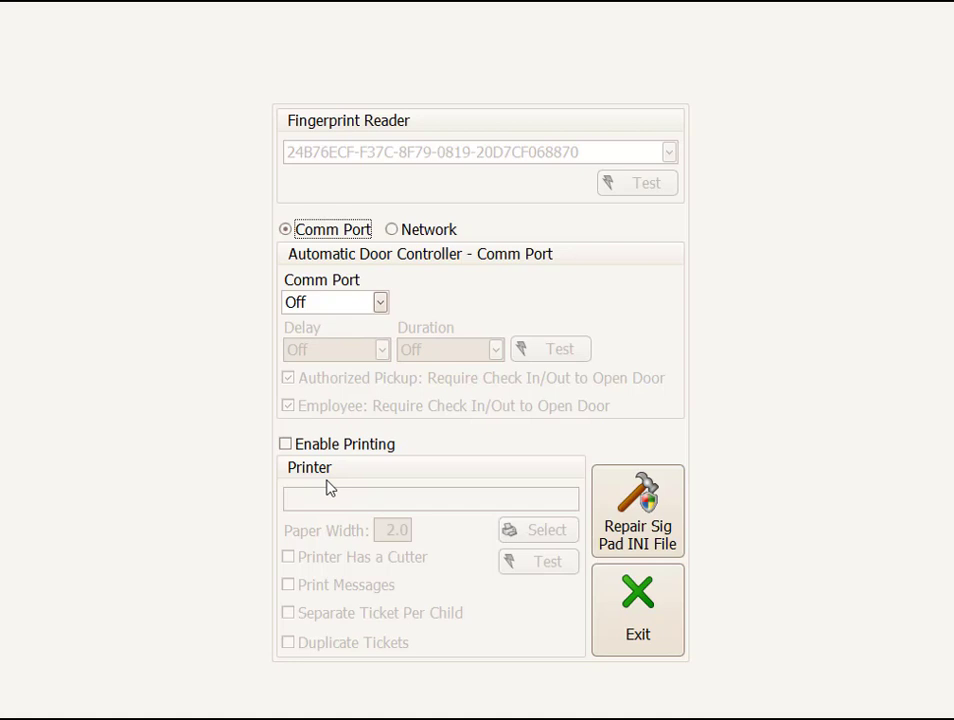
left_click(659, 630)
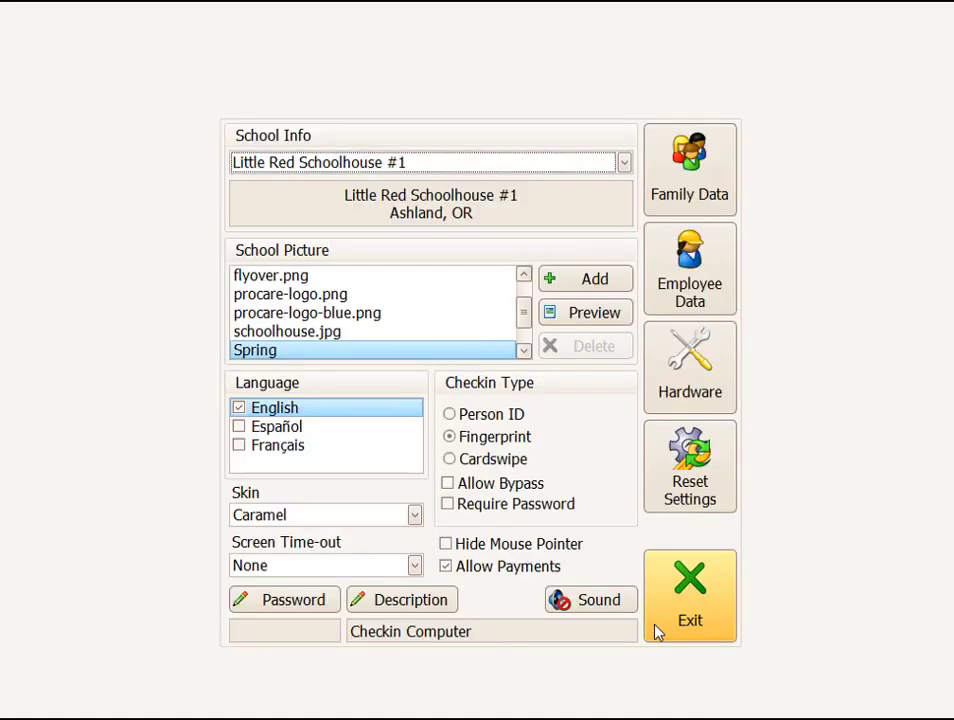